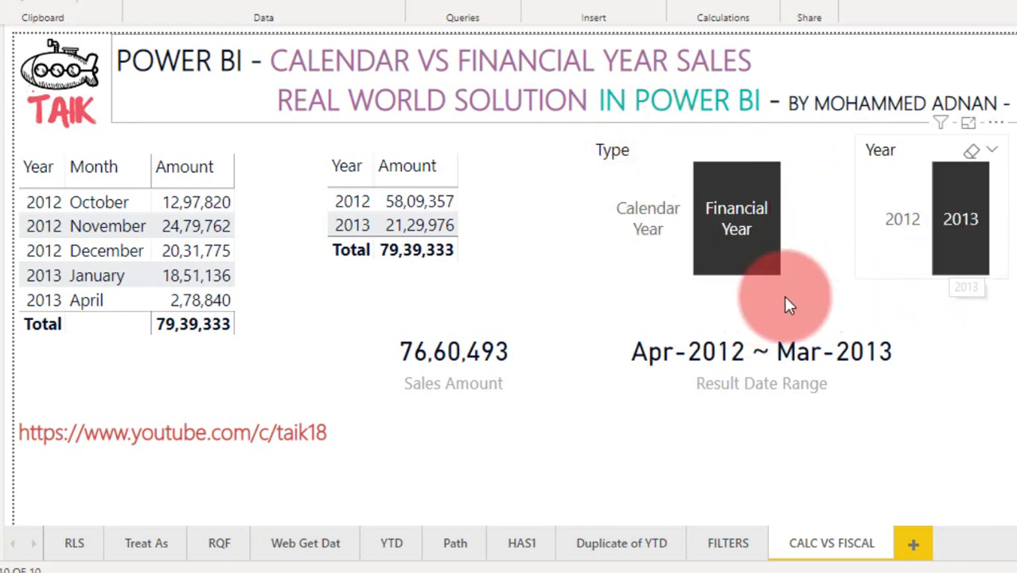
- Try Financial Year for 2012, then set the slicers to Calendar Year 2013 (Sales Amount 21,29,976)
left_click(720, 256)
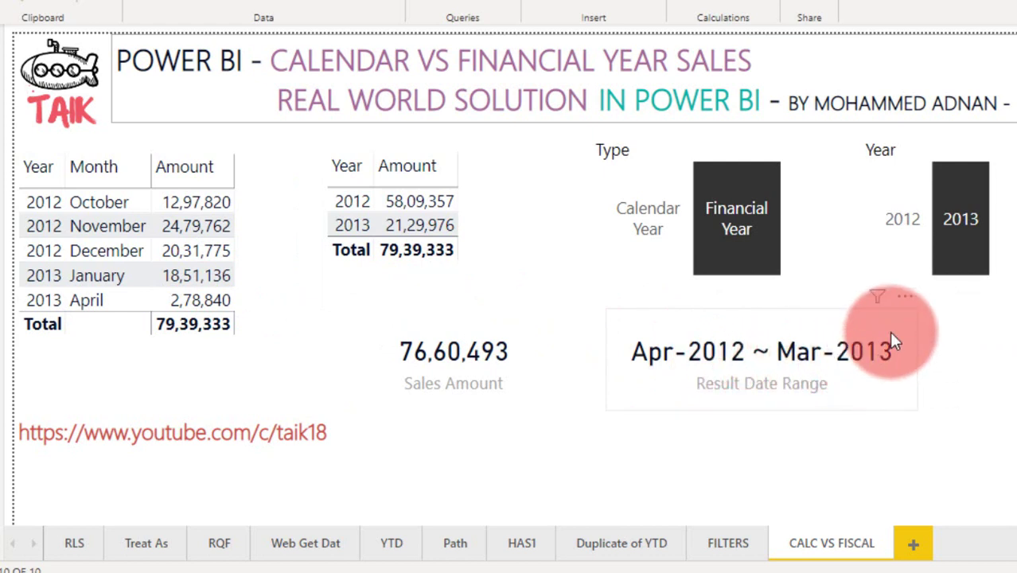
left_click(906, 218)
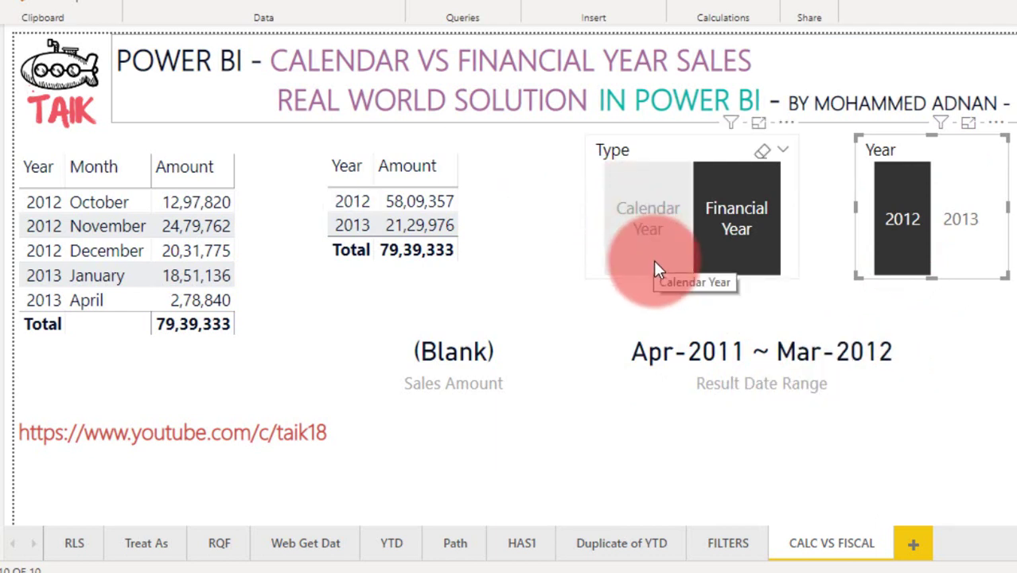
left_click(663, 228)
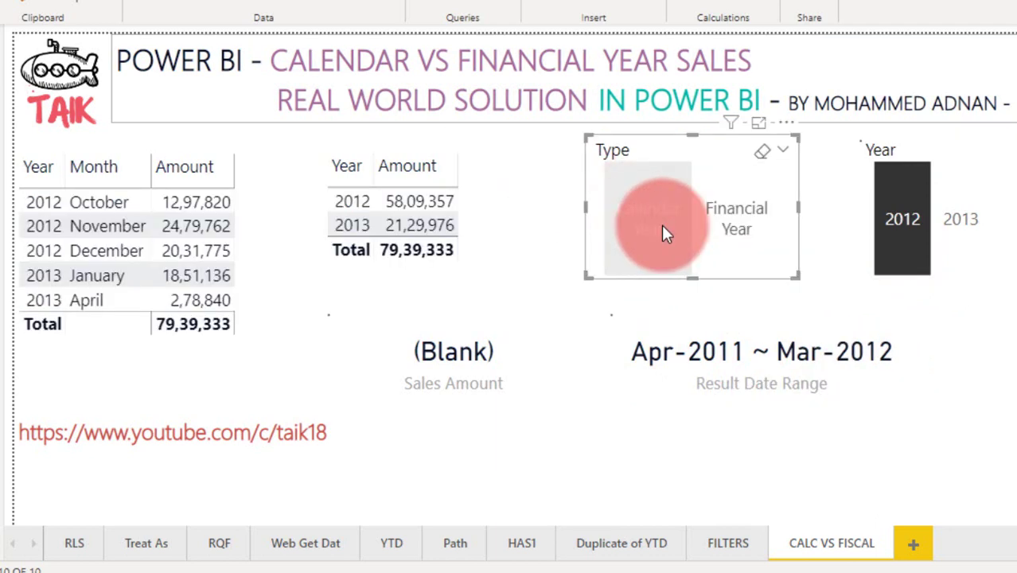
left_click(656, 259)
left_click(657, 271)
left_click(657, 268)
left_click(663, 275)
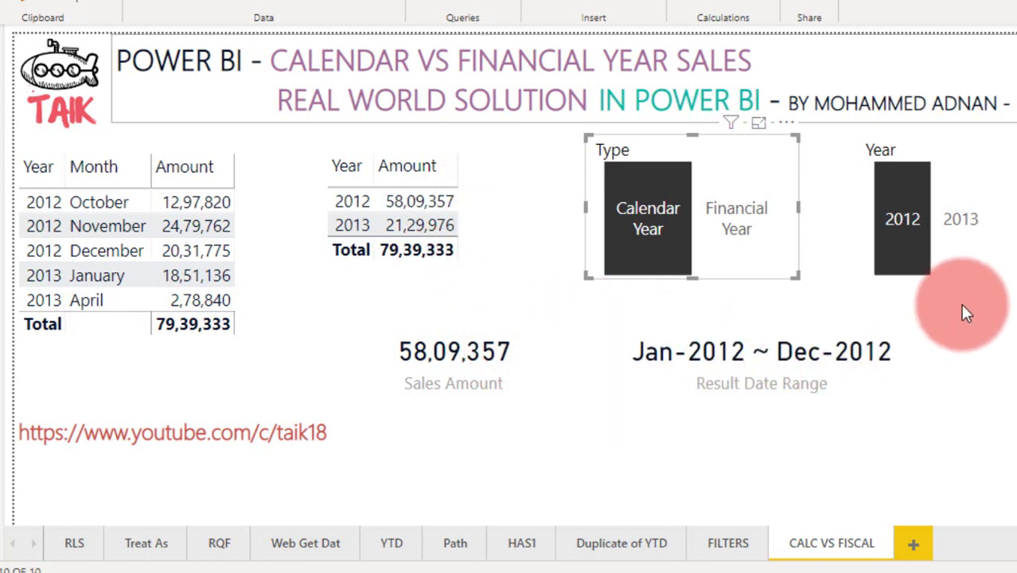
left_click(958, 225)
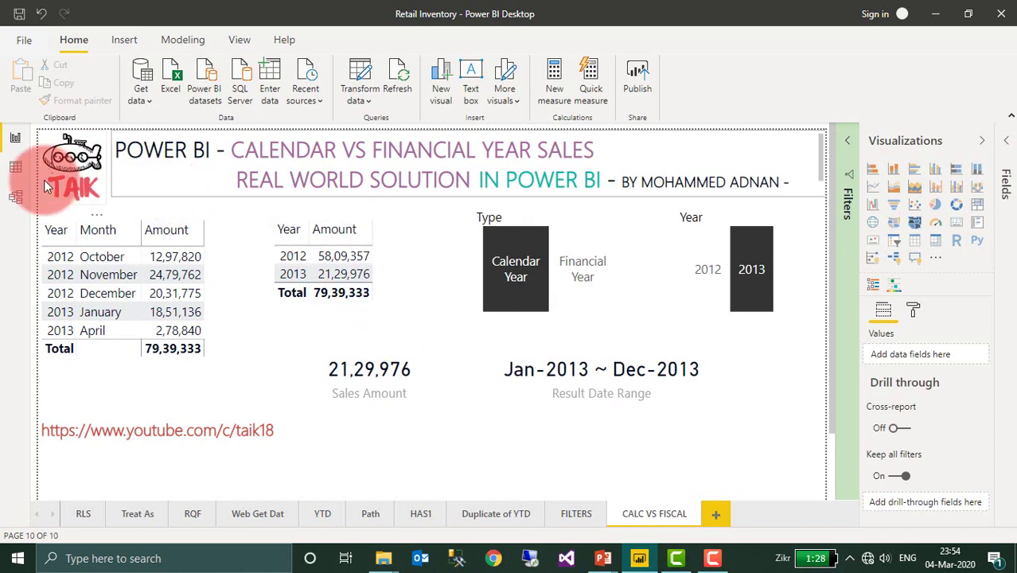
- In Data view, inspect Type Table's two rows and the CalenderAuto date table's formula
left_click(16, 169)
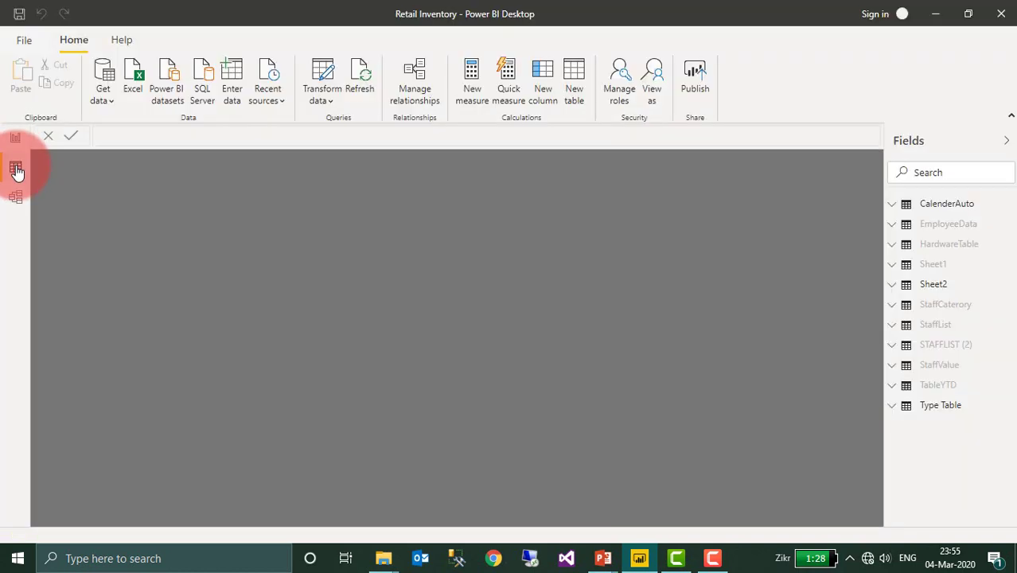
left_click(940, 405)
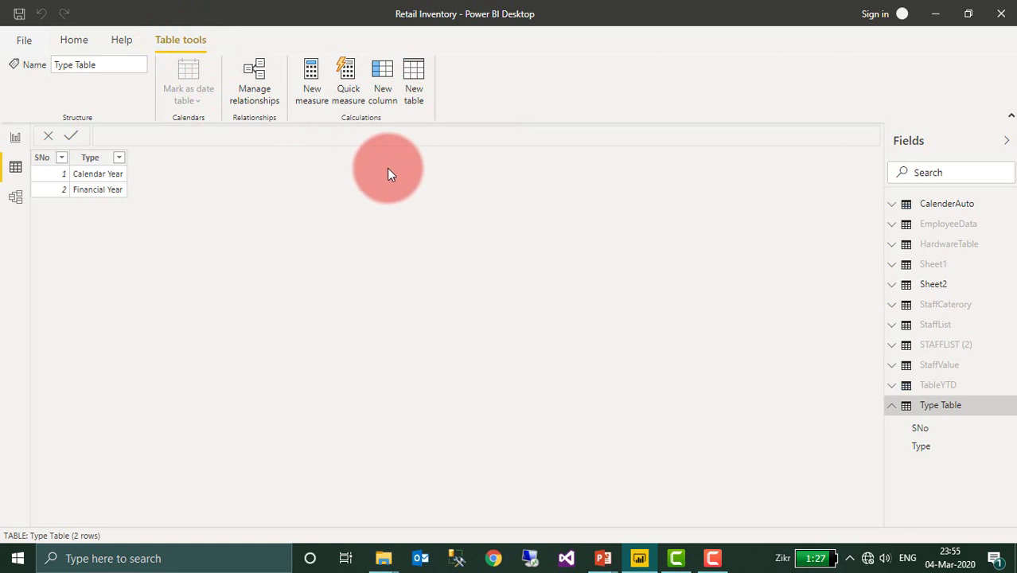
left_click(965, 206)
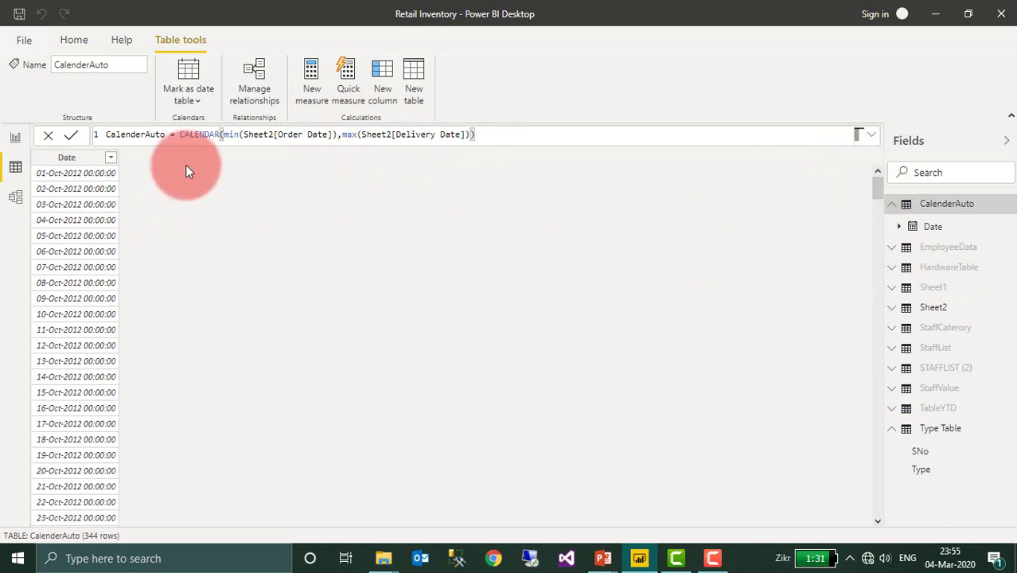
- Browse the Date column's sort and filter options, then go back to the CALC VS FISCAL page
left_click(111, 159)
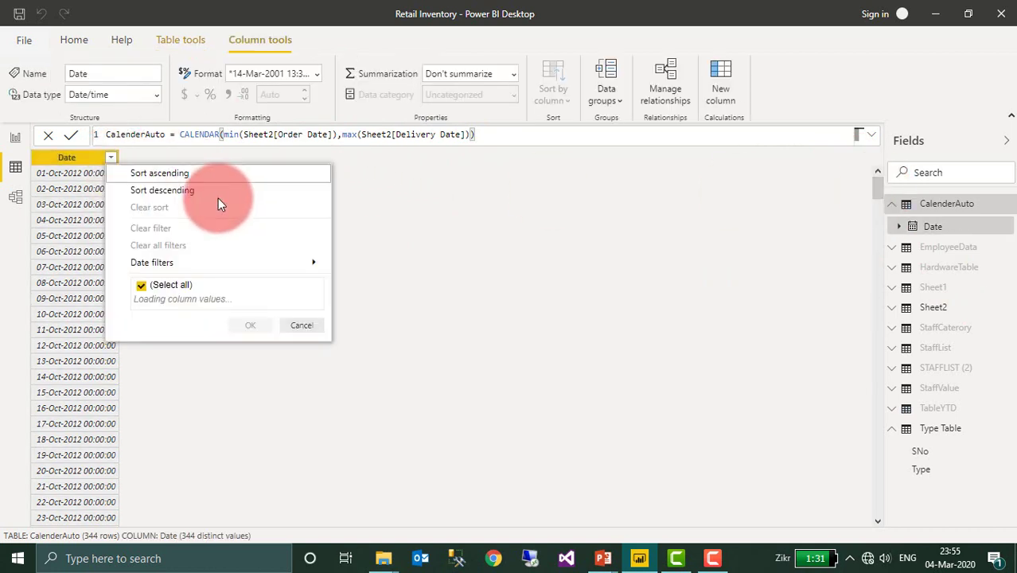
left_click_drag(325, 242, 355, 510)
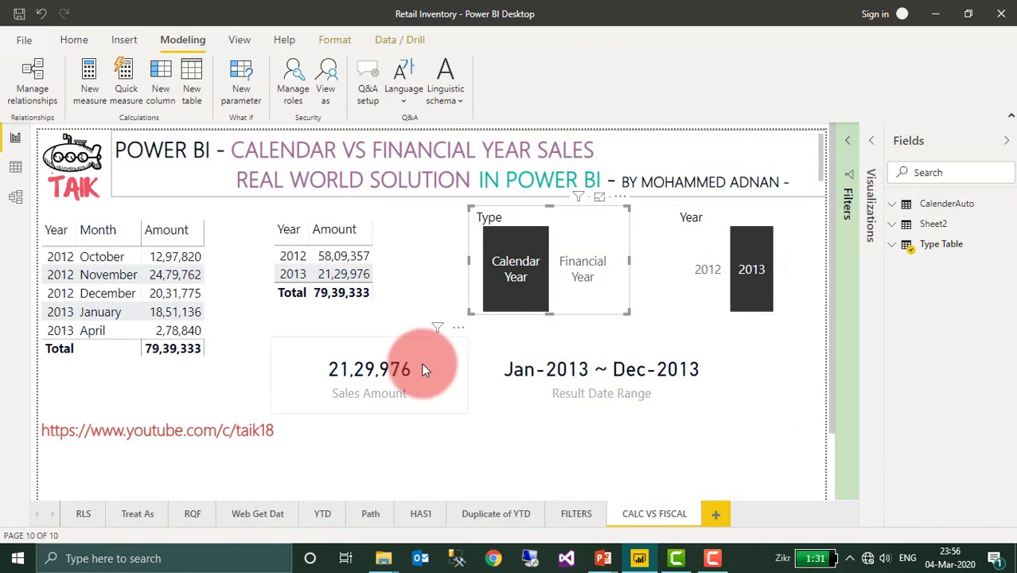
left_click(424, 370)
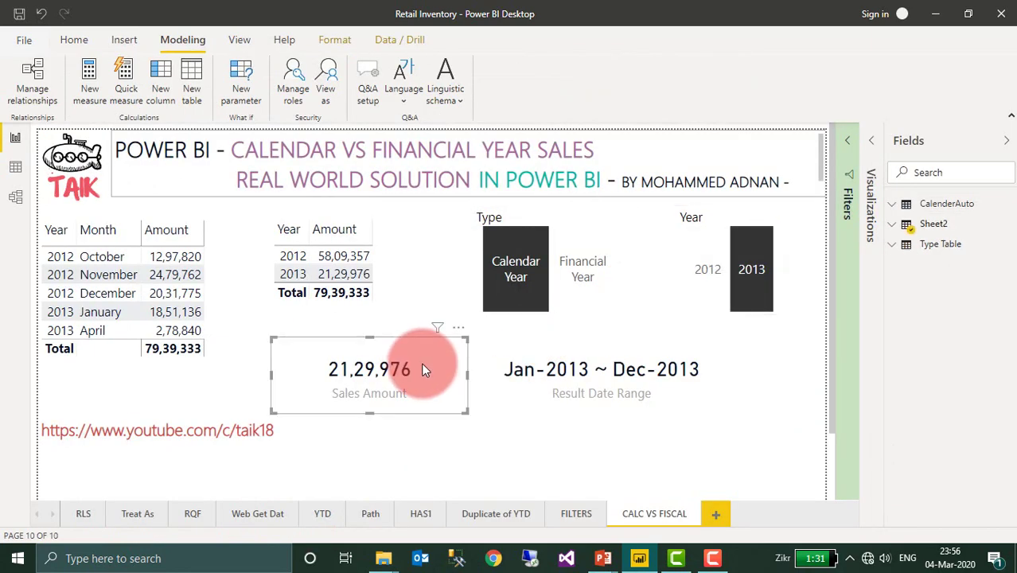
- Open the FinCalc Sales measure from Sheet2 and highlight its __CALENDARVALUE variable and year filter
left_click(897, 227)
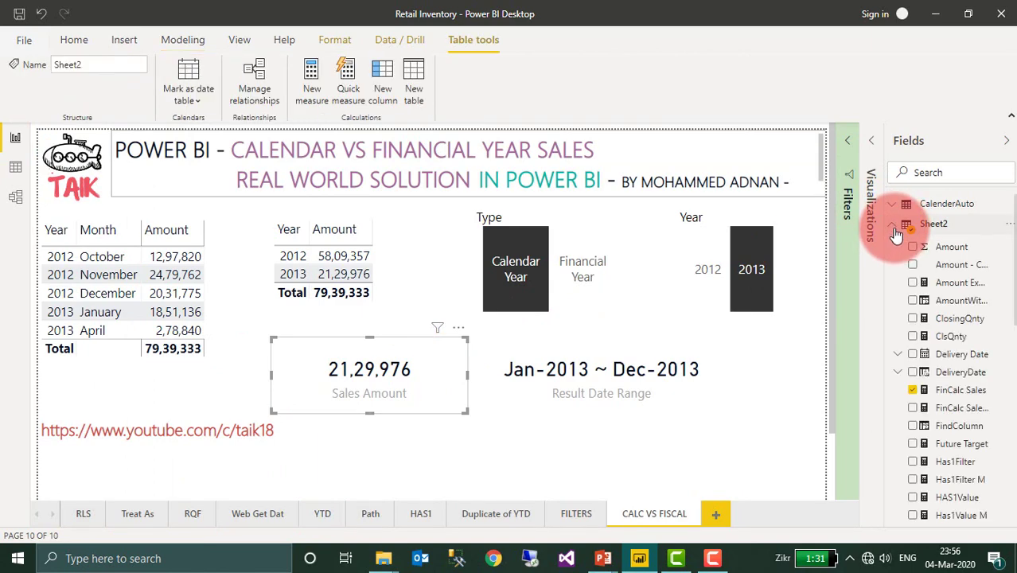
left_click(962, 391)
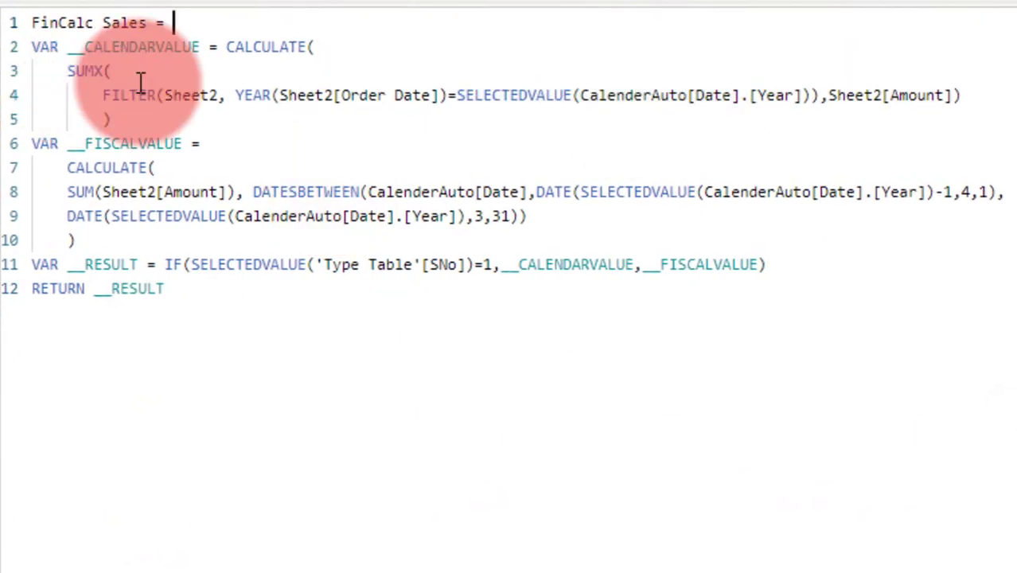
left_click(34, 46)
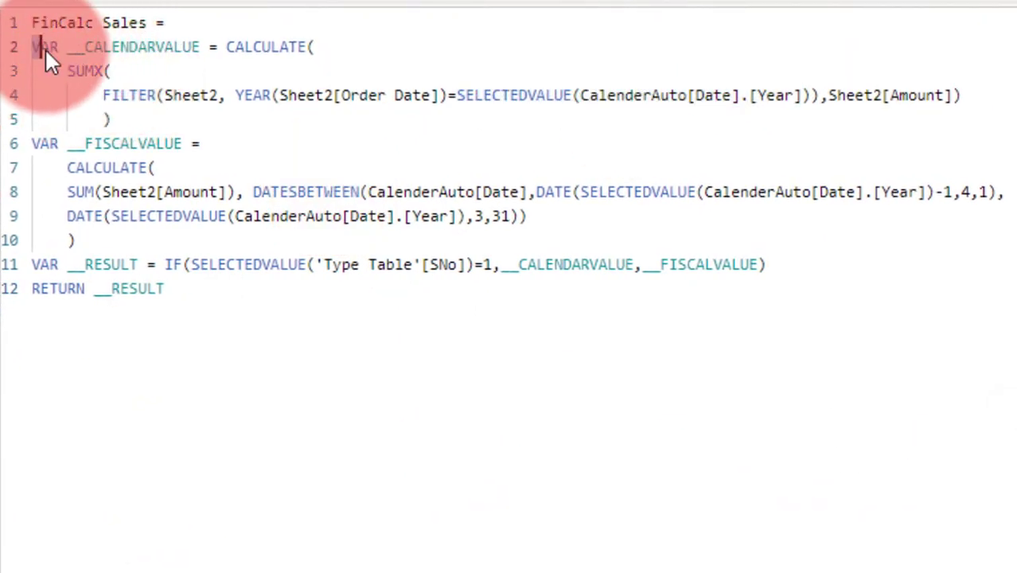
left_click_drag(47, 50, 268, 44)
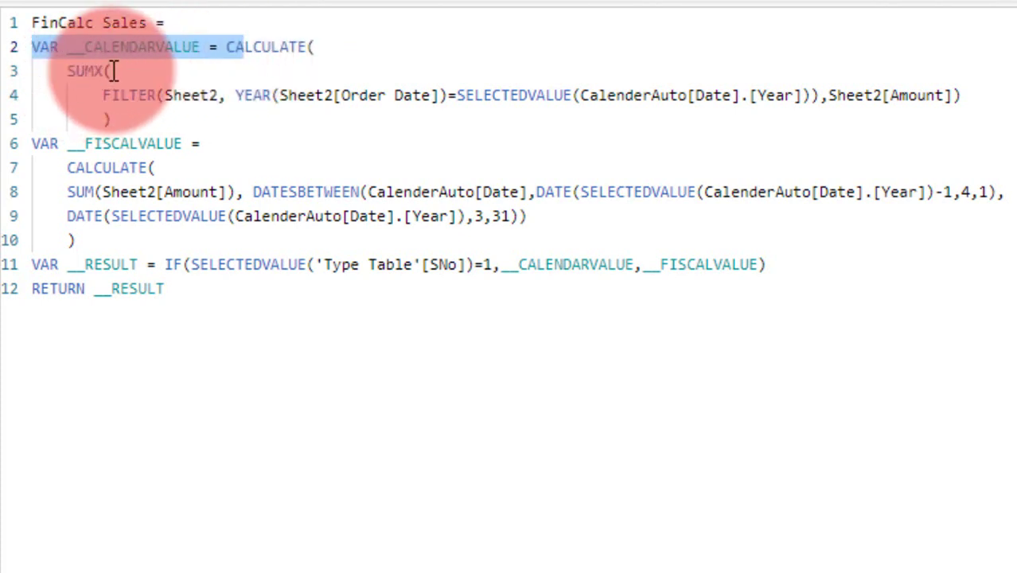
left_click_drag(103, 97, 802, 102)
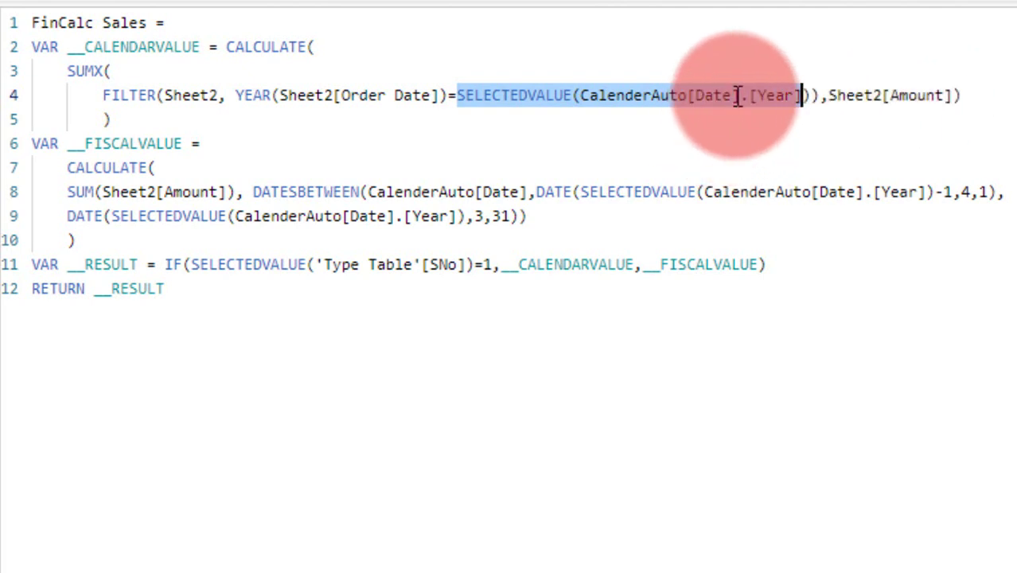
left_click(133, 119)
left_click(27, 48, "shift")
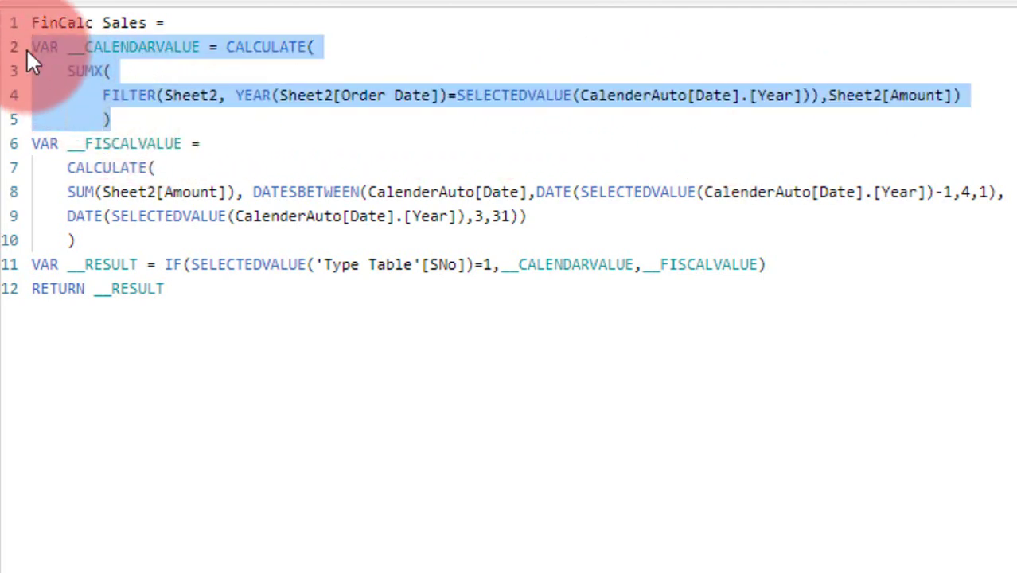
left_click(147, 143)
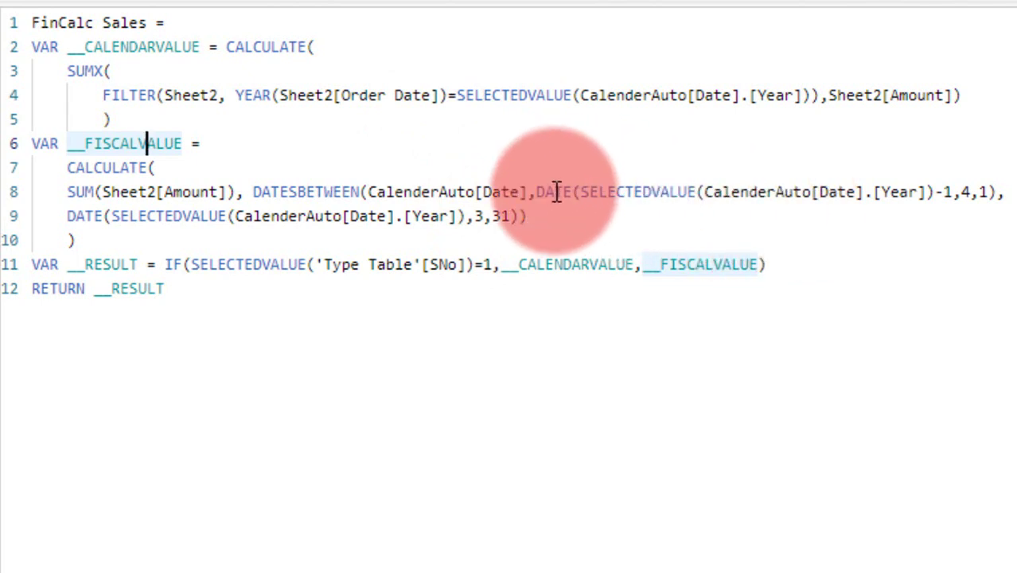
left_click_drag(537, 192, 955, 195)
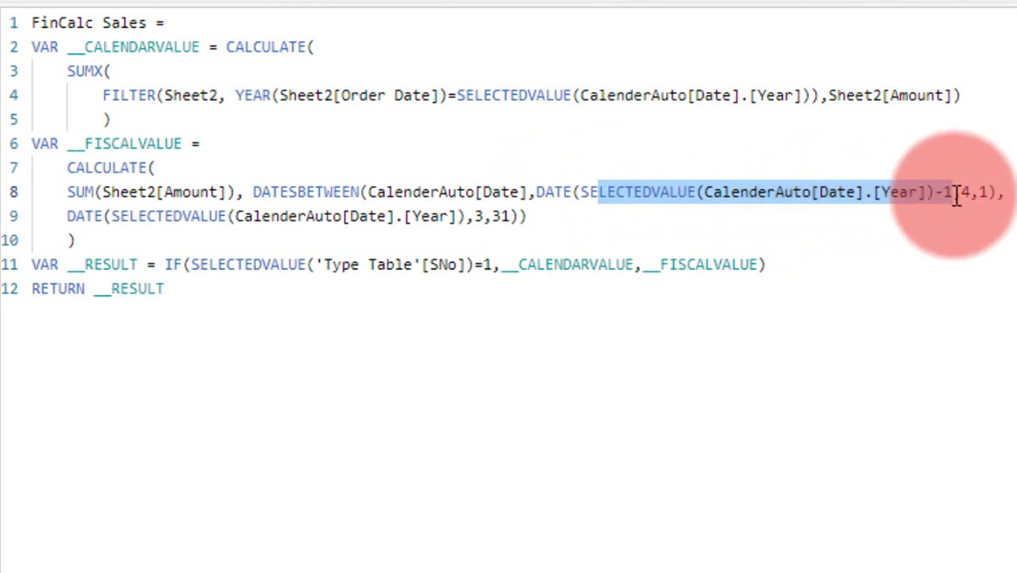
left_click(953, 193)
key("shift+Left")
key("shift+Left")
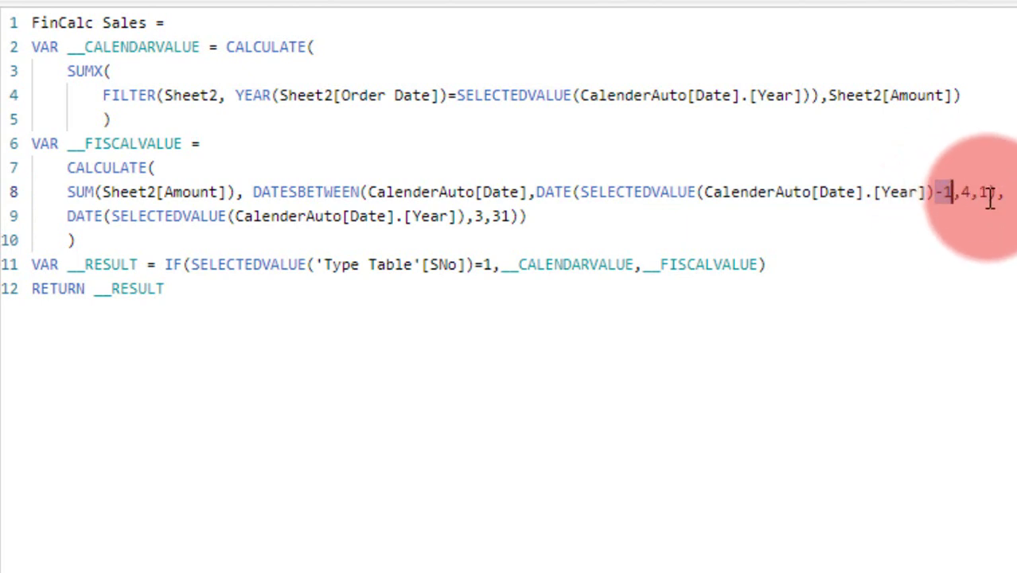
mouse_move(961, 192)
left_mouse_down()
mouse_move(990, 193)
mouse_move(977, 189)
left_mouse_up()
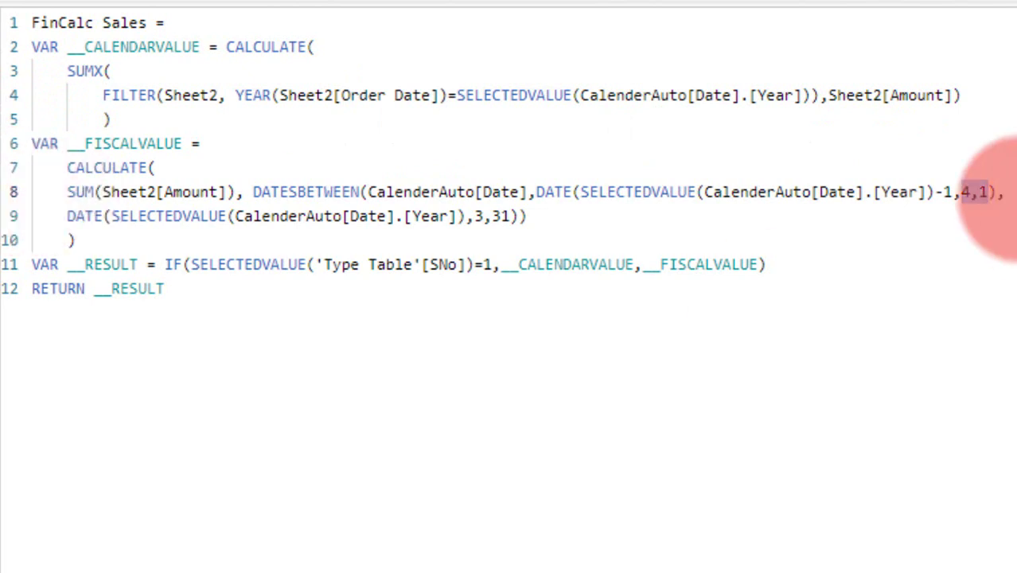
left_click(535, 192)
key("BackSpace")
key("BackSpace")
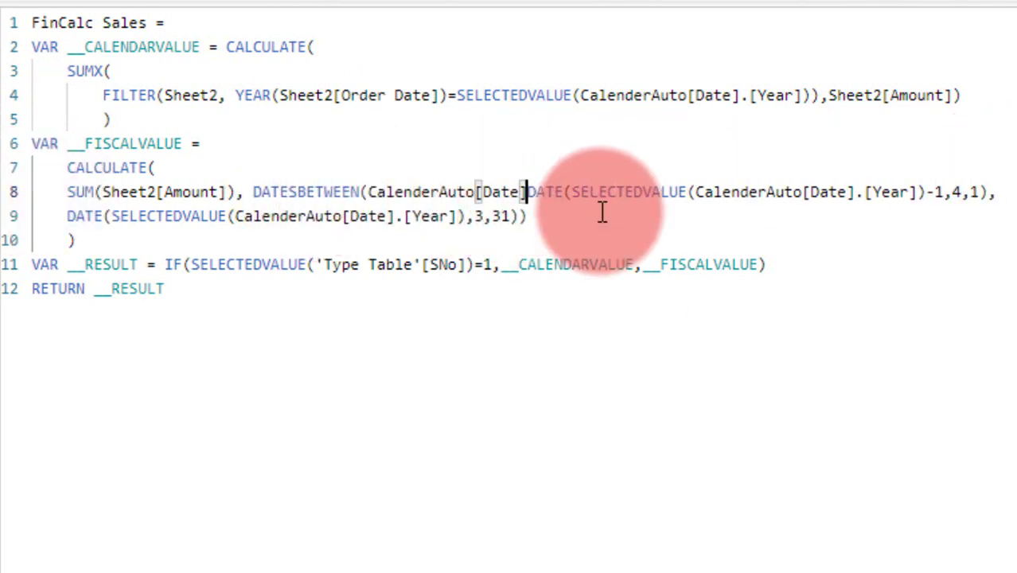
type("],")
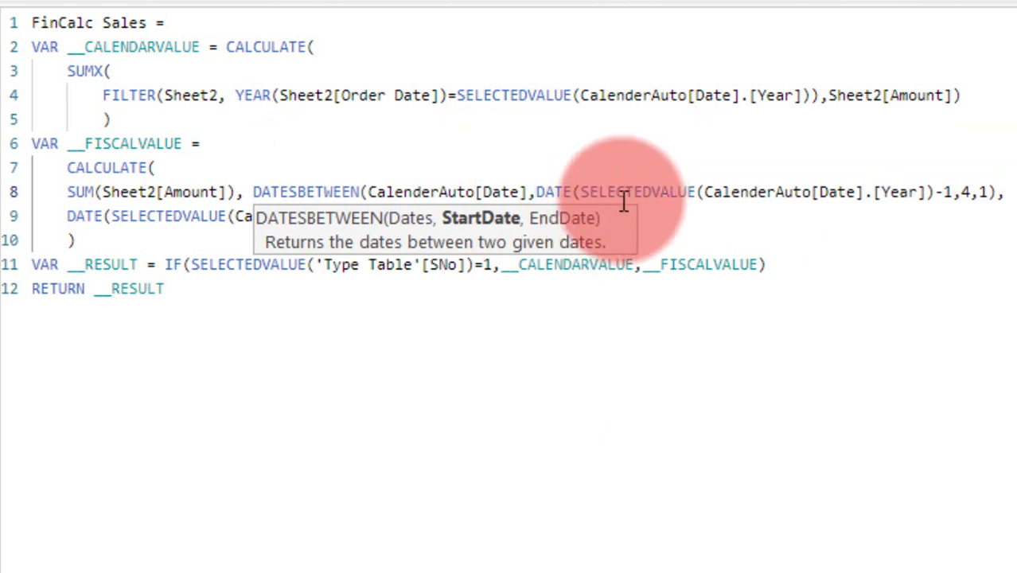
left_click(169, 216)
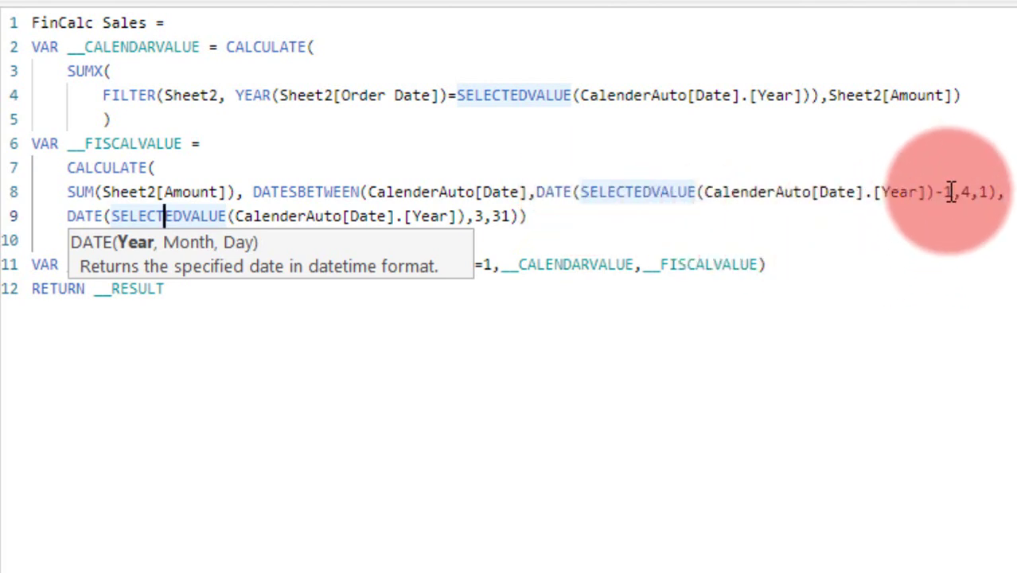
left_click_drag(949, 192, 907, 193)
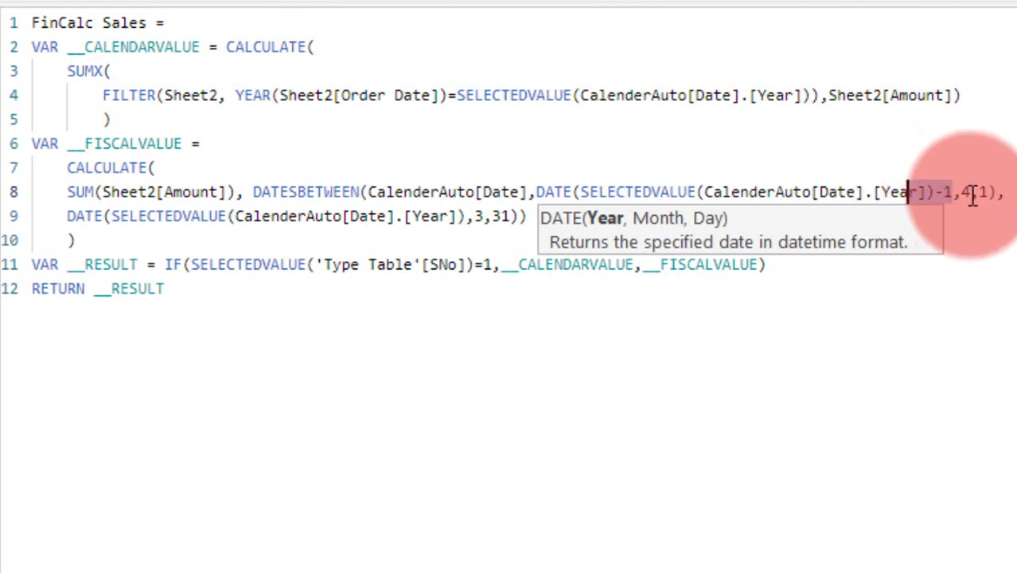
left_click(419, 214)
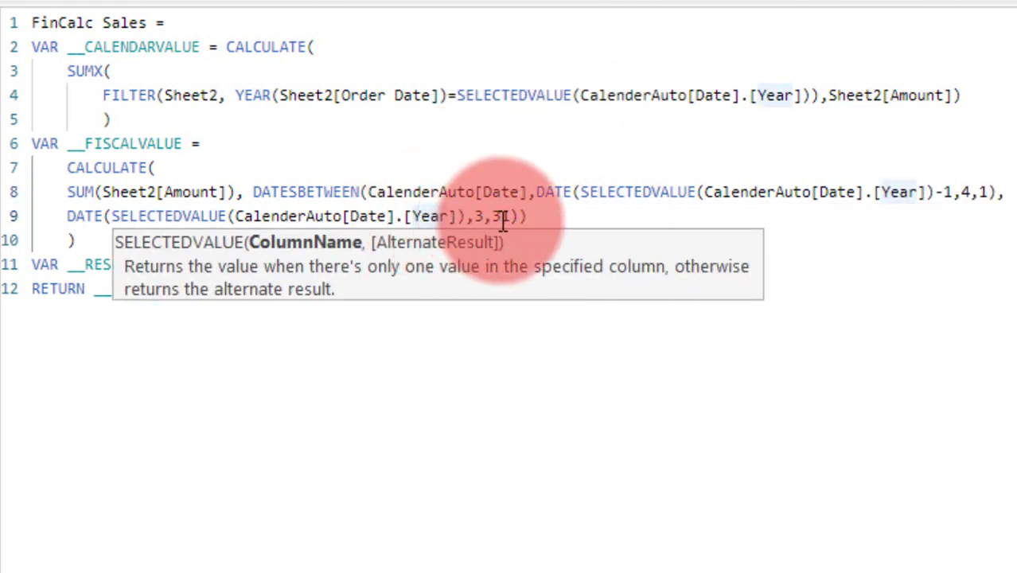
left_click(502, 218)
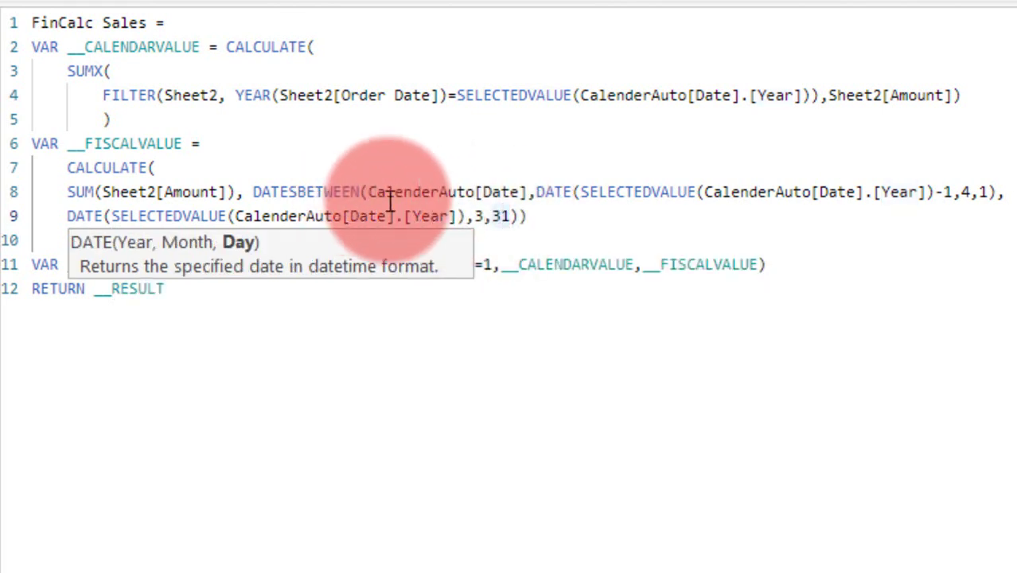
left_click(175, 178)
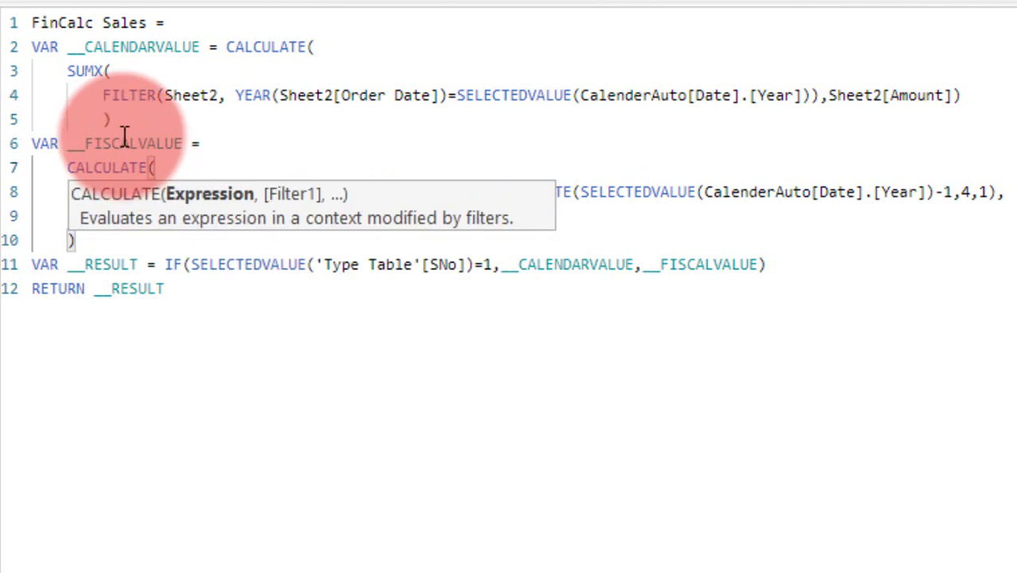
left_click(124, 137)
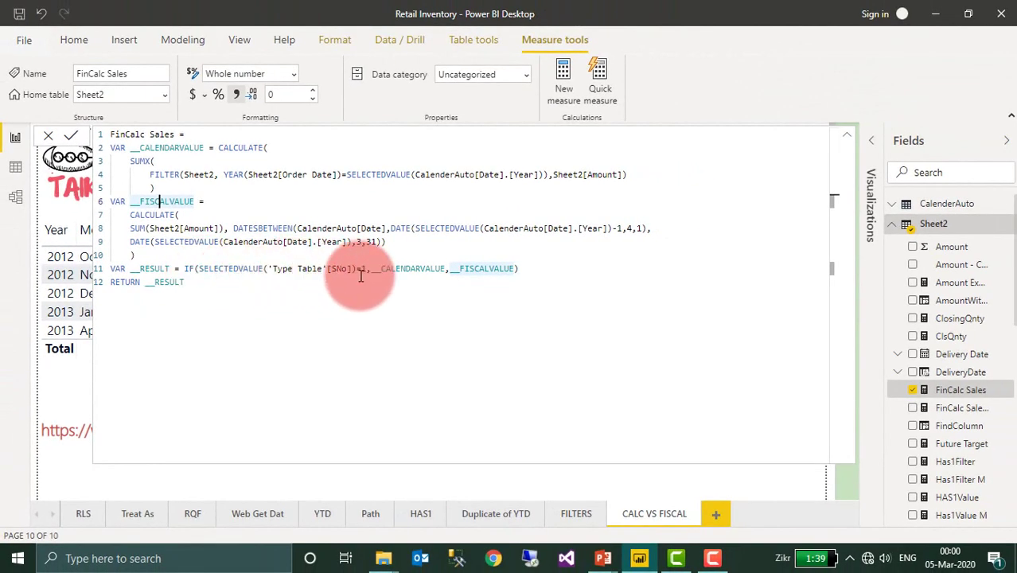
- Highlight __FISCALVALUE in the RESULT line and its definition, then collapse the formula bar
scroll(982, 443, "down", 10)
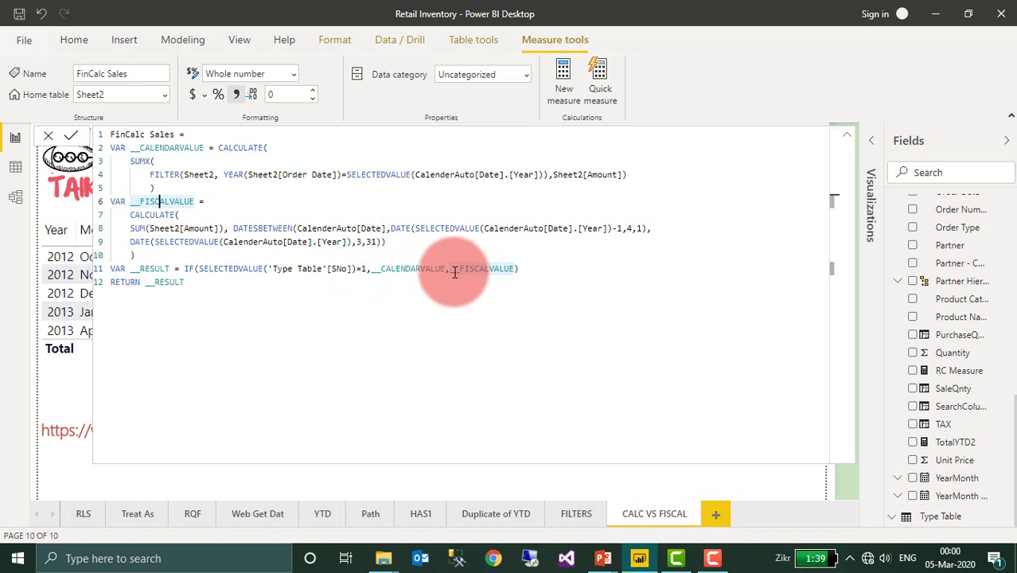
left_click_drag(459, 269, 510, 269)
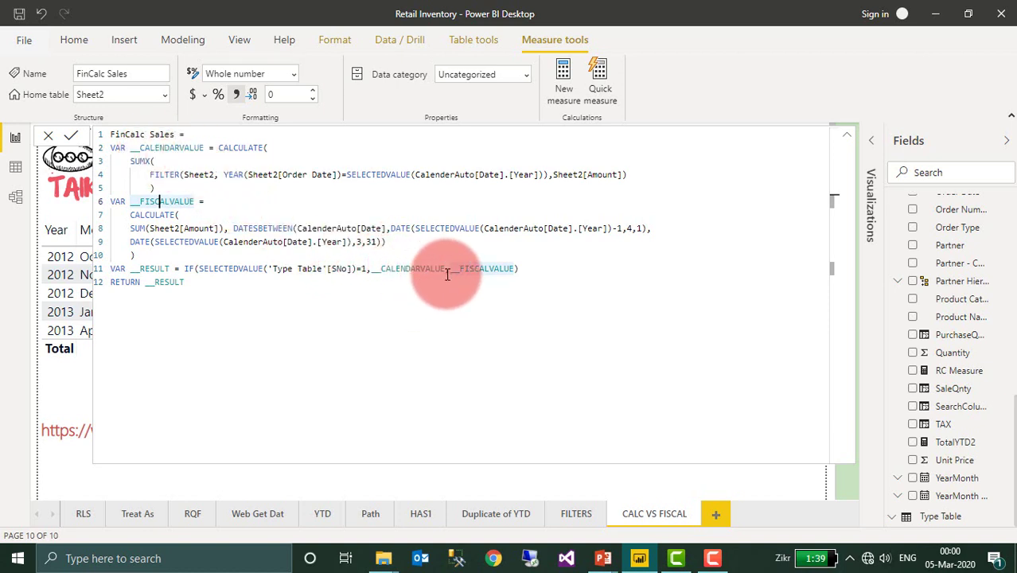
left_click(159, 201)
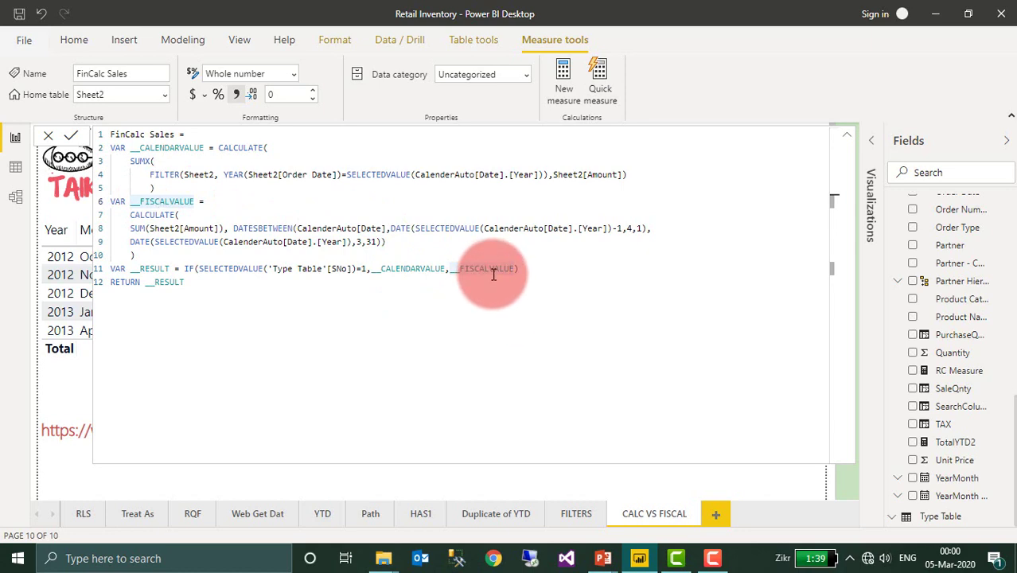
left_click(848, 140)
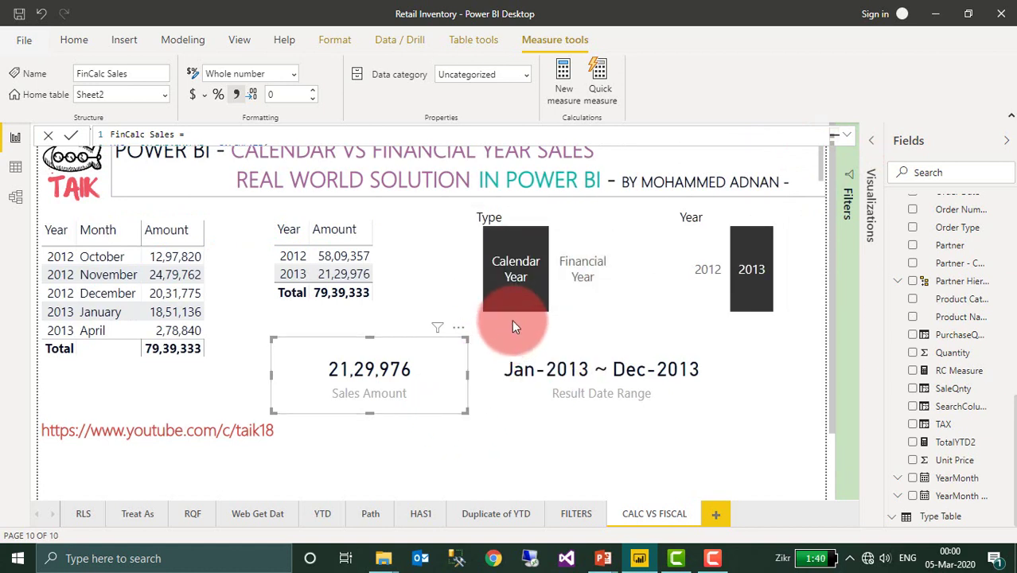
- Set the Type slicer to Financial Year, showing 76,60,493 for Apr-2012 ~ Mar-2013, and select the date-range card
left_click(512, 269)
left_click(522, 294)
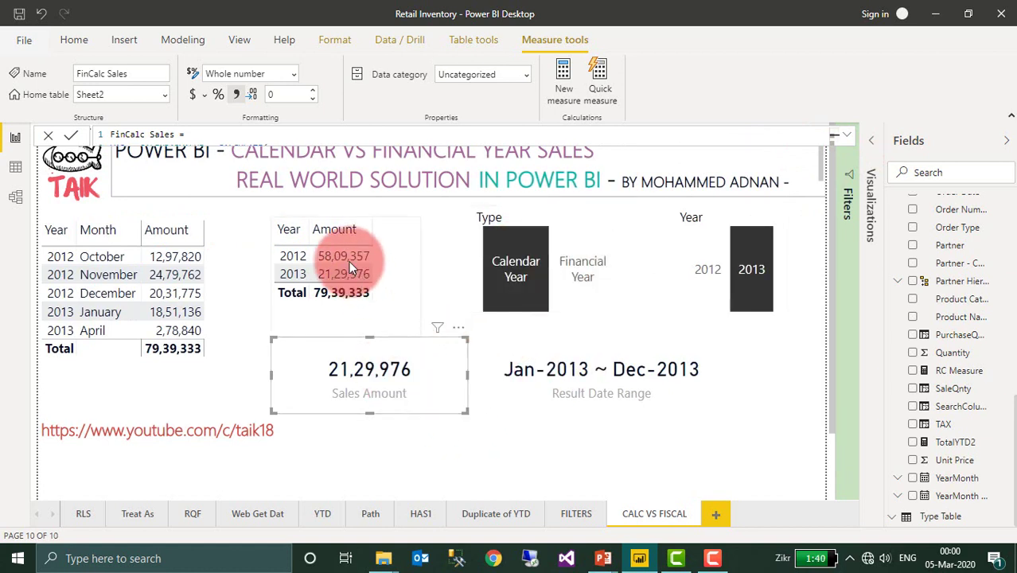
left_click(586, 276)
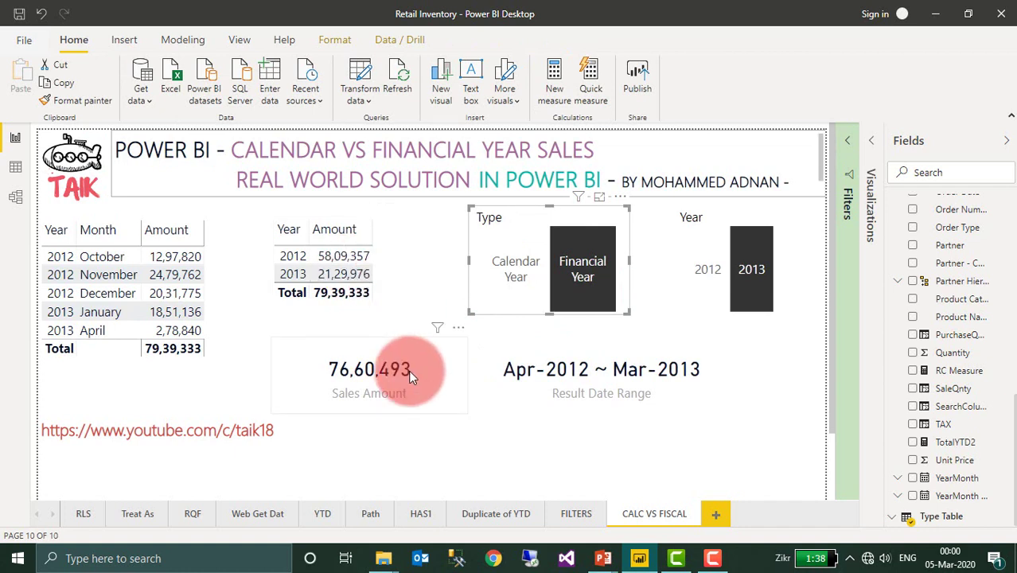
left_click(522, 394)
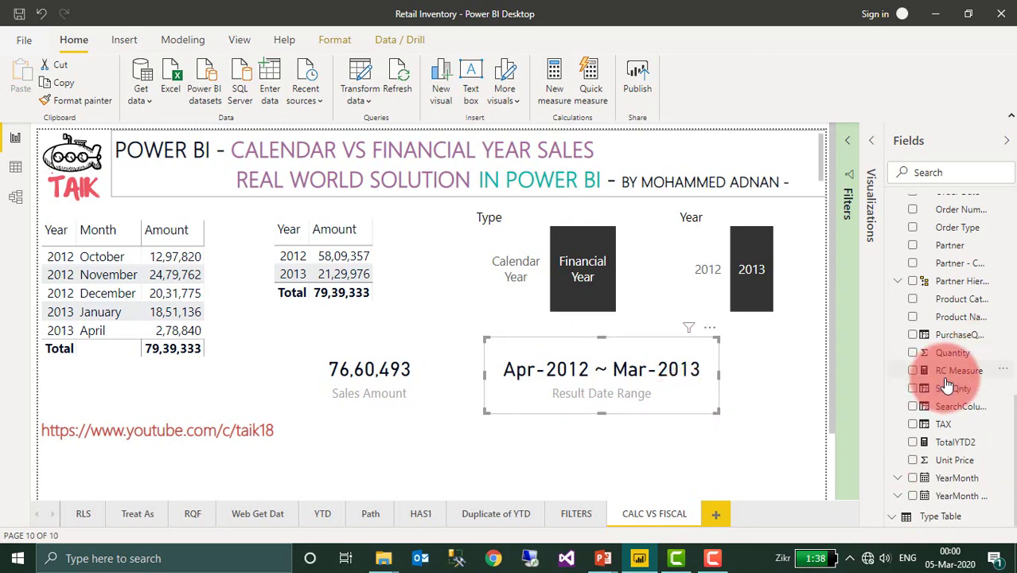
scroll(947, 385, "up", 10)
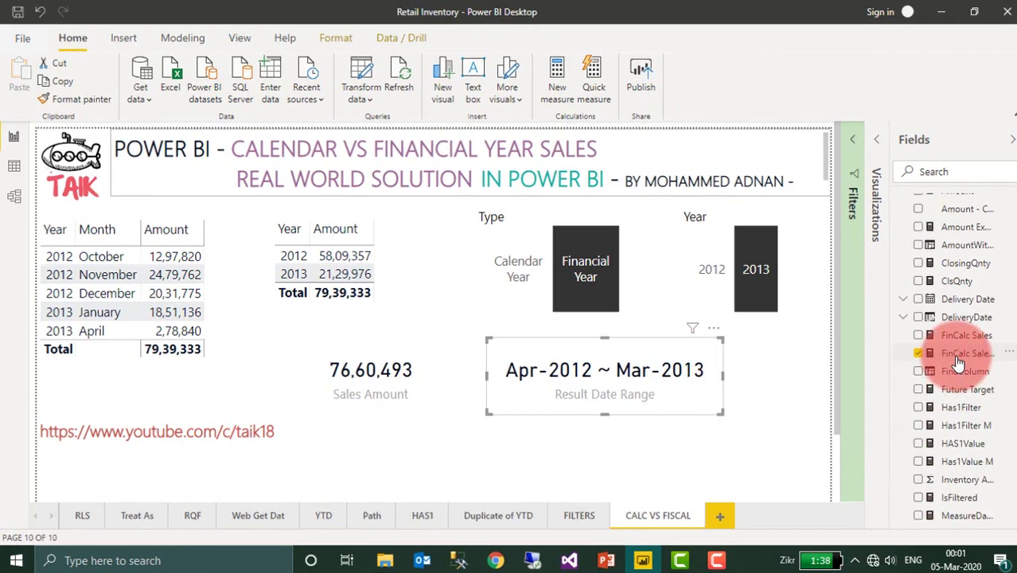
left_click(958, 356)
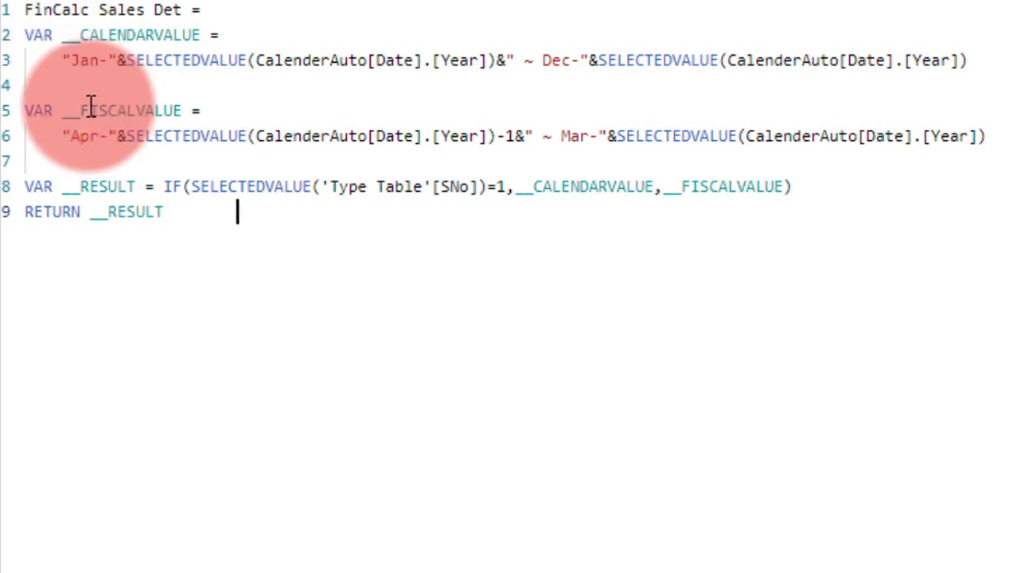
left_click_drag(90, 111, 163, 110)
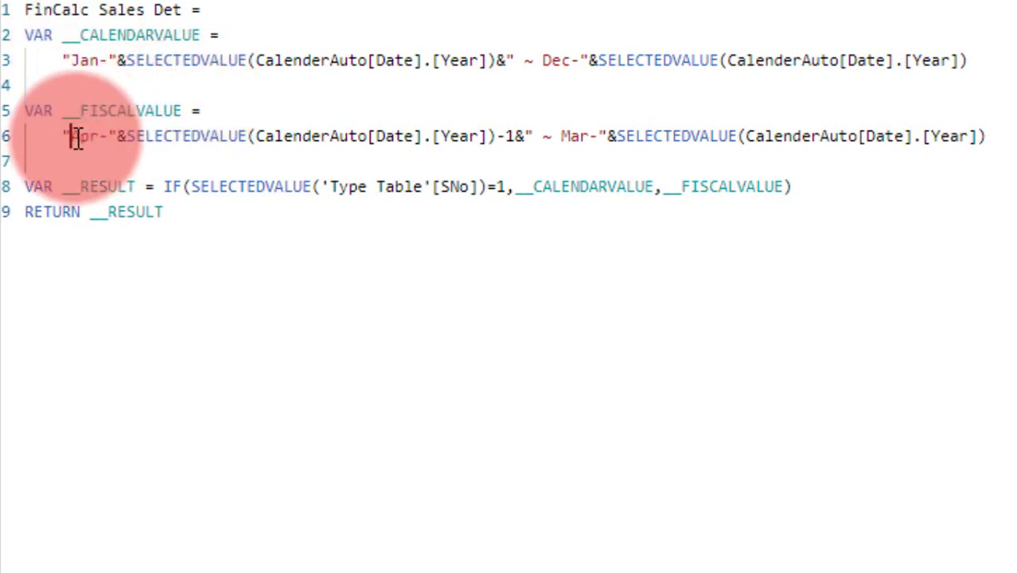
left_click_drag(71, 136, 118, 142)
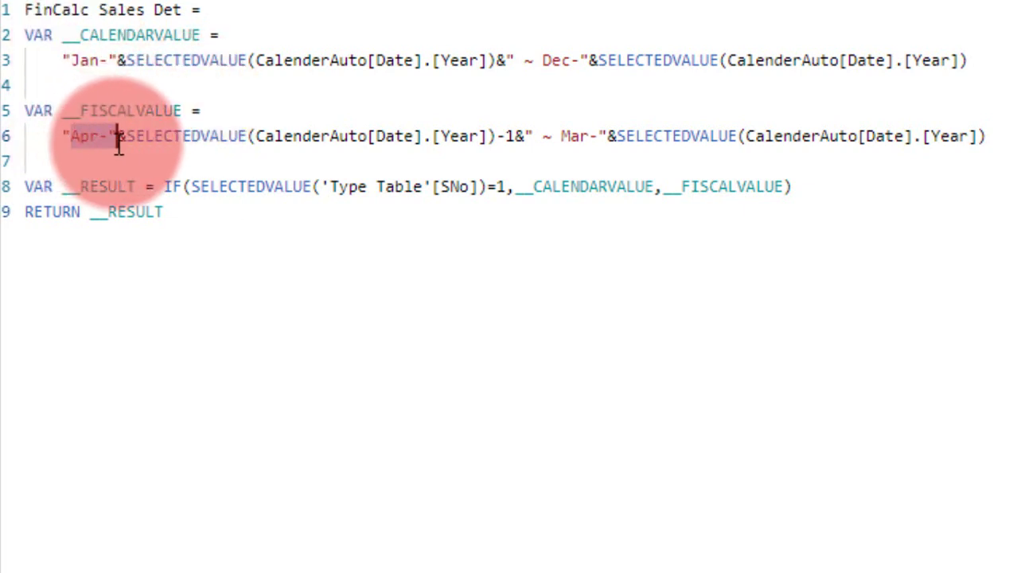
left_click(513, 136)
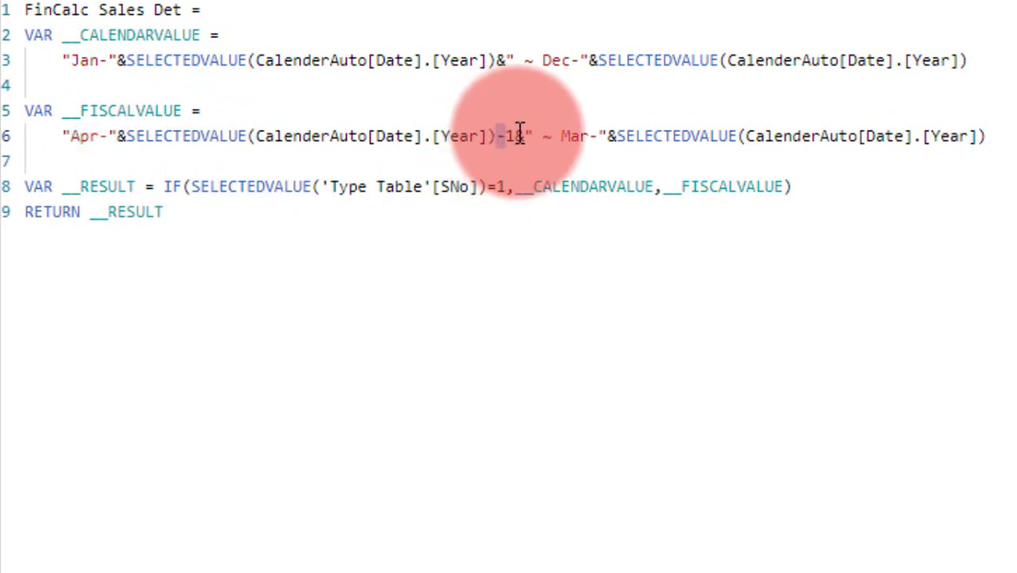
left_click_drag(515, 136, 487, 136)
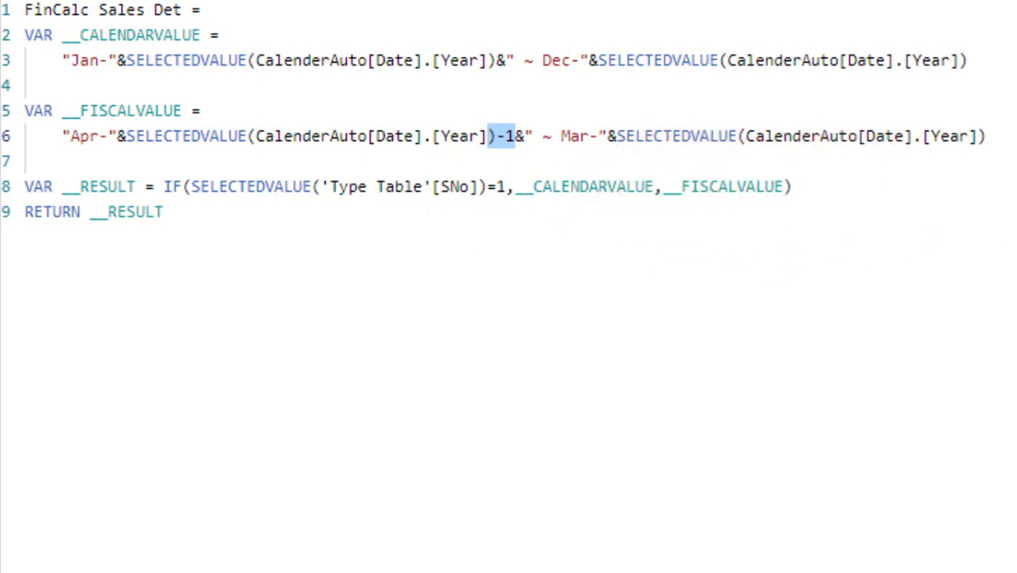
key("Return")
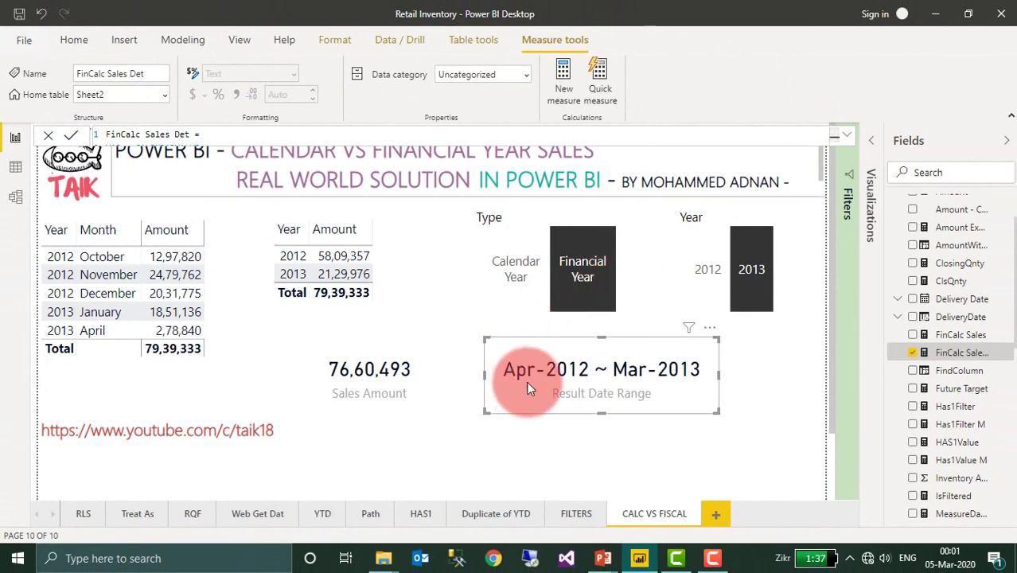
- Pick Calendar Year in the Type slicer, restoring 21,29,976 for Jan-2013 ~ Dec-2013, and deselect it
left_click(517, 266)
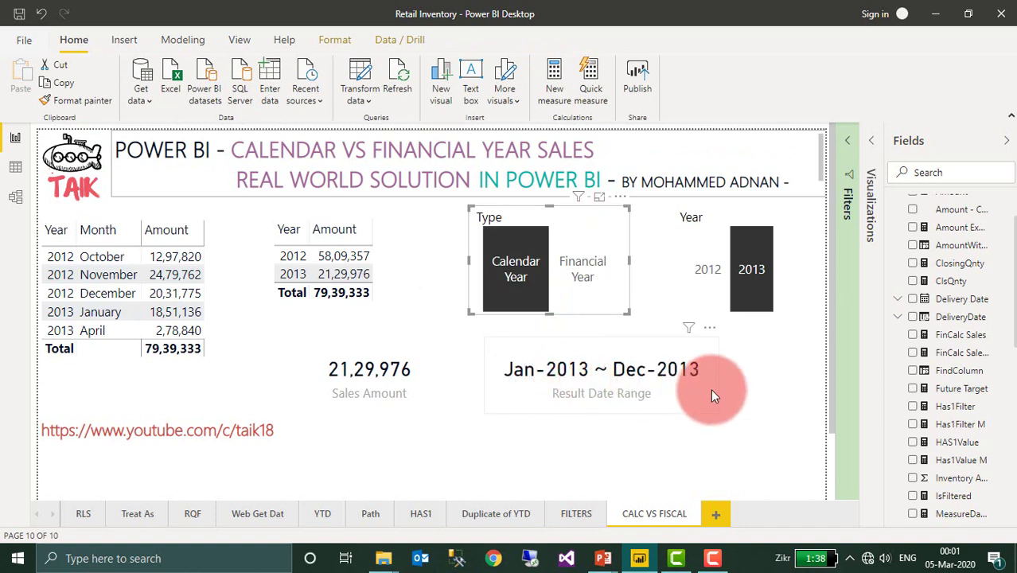
left_click(477, 395)
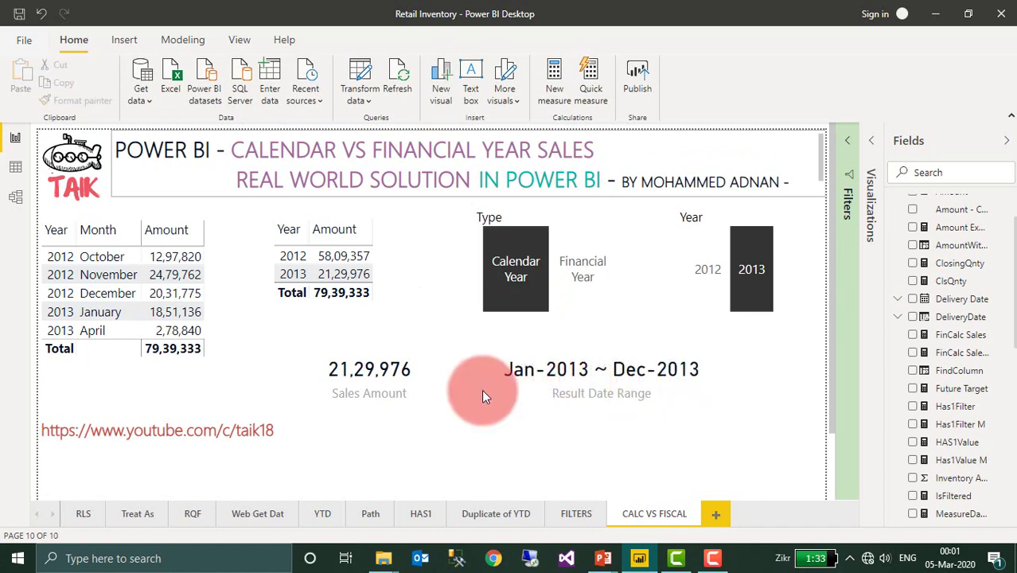